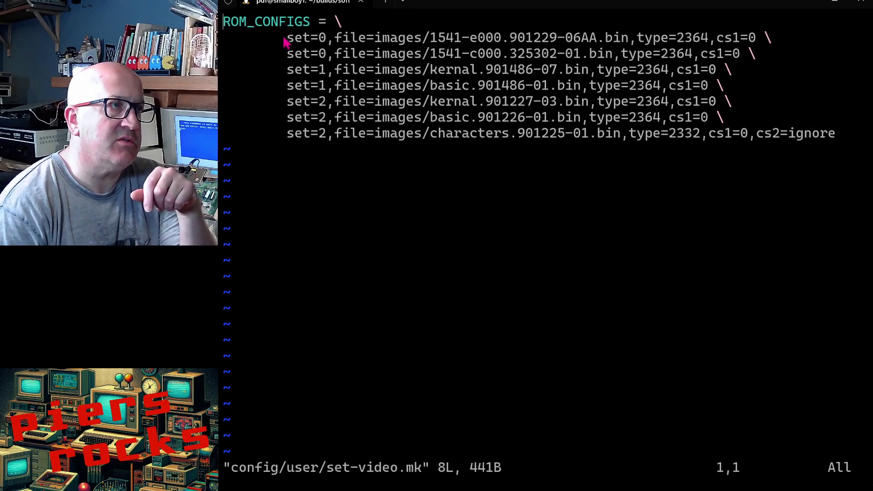
# Step: Highlight the set=0, set=1 and set=2 ROM lines, noting cs2=ignore on the characters ROM
pyautogui.moveTo(287, 37); pyautogui.dragTo(780, 58)
pyautogui.click(293, 47)
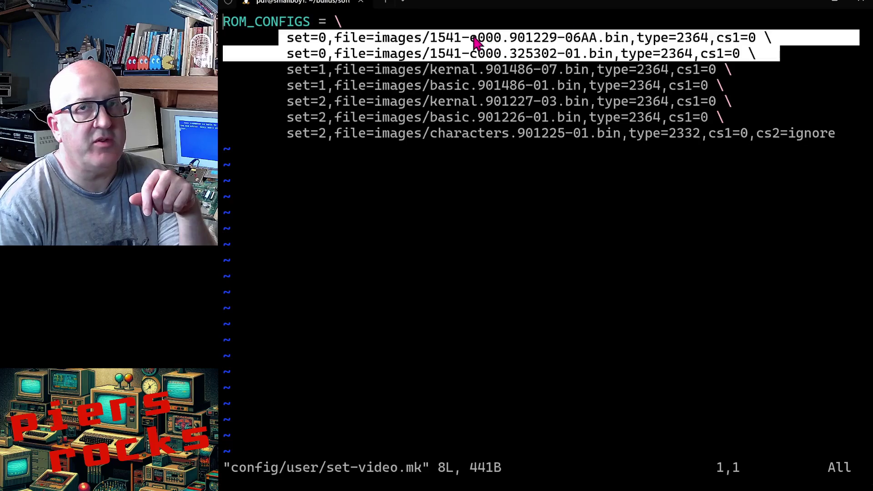
pyautogui.moveTo(288, 69); pyautogui.dragTo(750, 92)
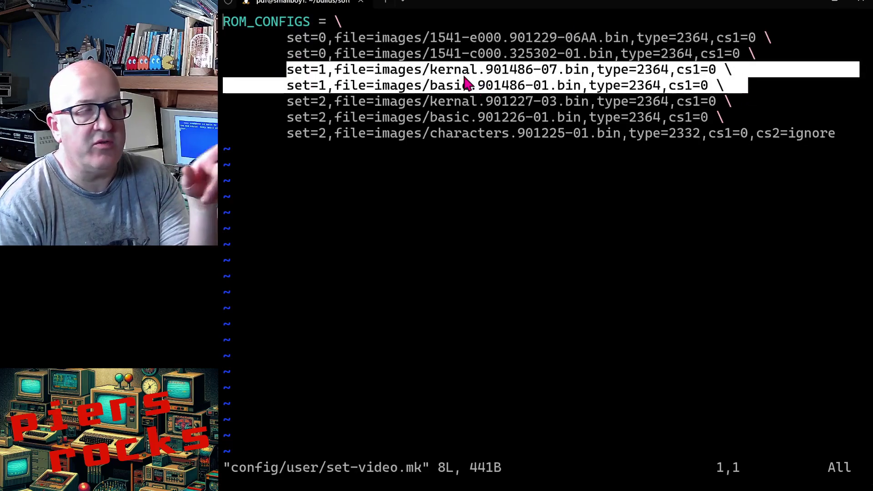
pyautogui.moveTo(291, 104); pyautogui.dragTo(841, 141)
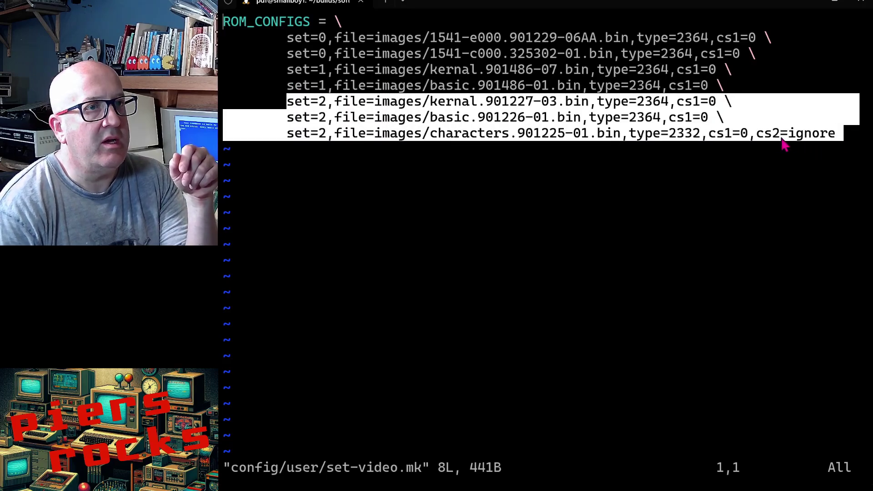
pyautogui.moveTo(767, 141); pyautogui.dragTo(839, 143)
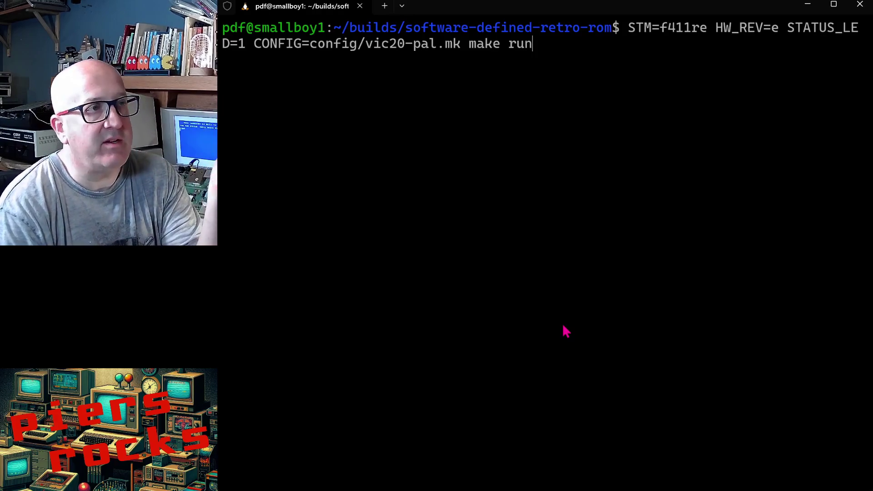
# Step: Build, flash and run the vic20-pal firmware, then review the detected hardware info and Flash: 1024KB
pyautogui.press('Return')
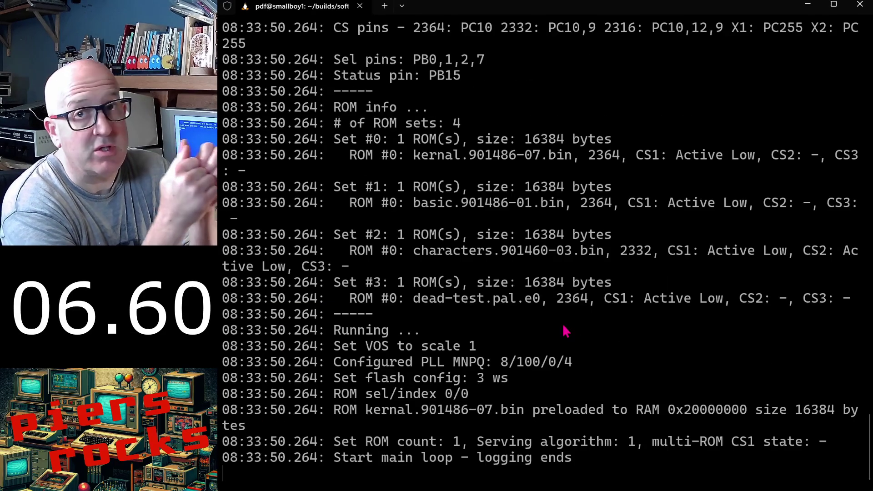
pyautogui.scroll(10, 534, 378)
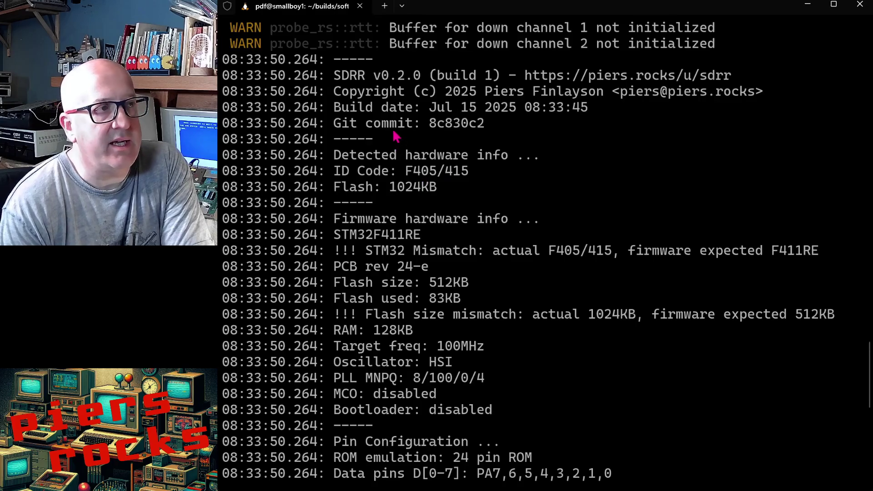
pyautogui.moveTo(335, 156); pyautogui.dragTo(438, 193)
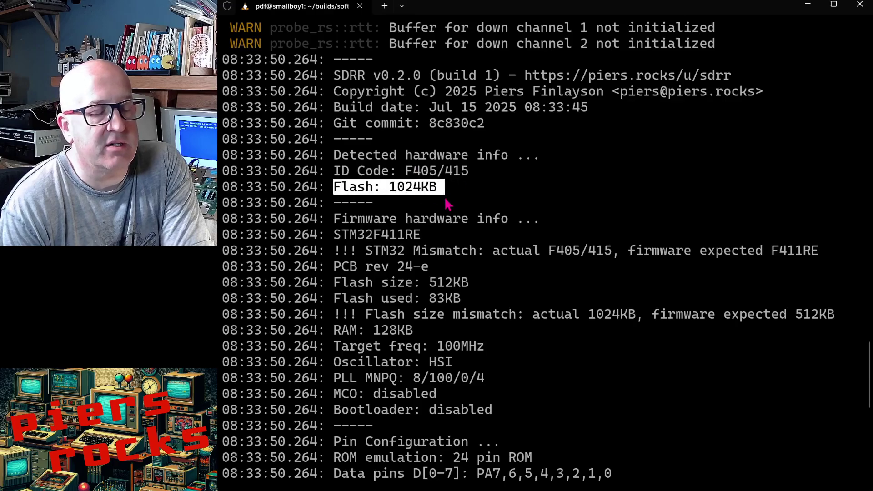
pyautogui.moveTo(373, 233); pyautogui.dragTo(334, 227)
pyautogui.moveTo(389, 260); pyautogui.dragTo(501, 432)
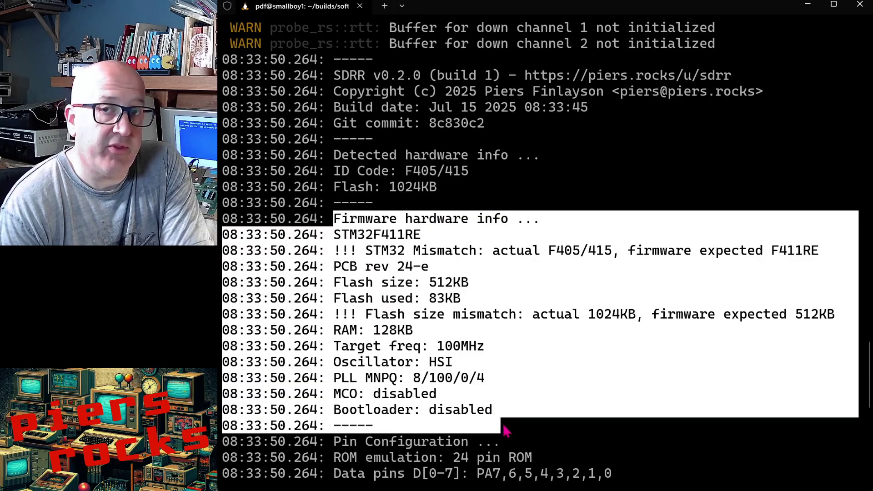
pyautogui.click(342, 246)
# Step: Point out the expected STM32F411RE, 512KB firmware flash, and the STM32 and flash-size mismatch warnings
pyautogui.moveTo(336, 235); pyautogui.dragTo(424, 238)
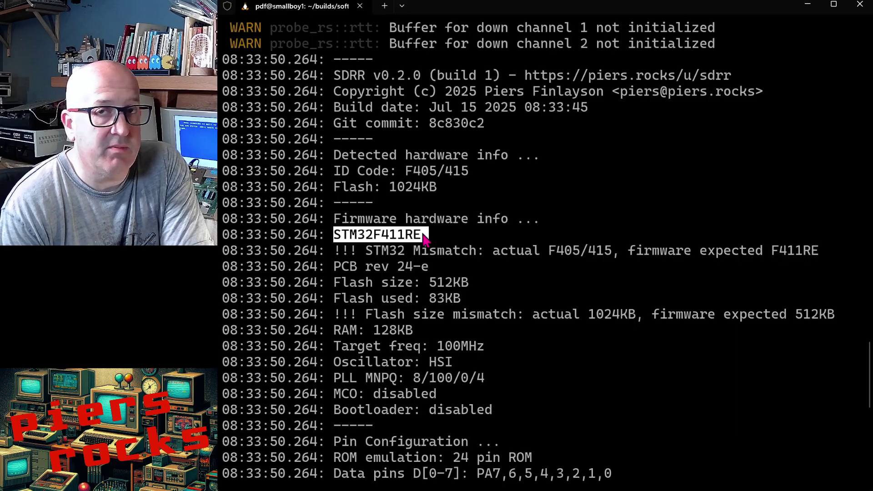
pyautogui.moveTo(342, 283); pyautogui.dragTo(470, 287)
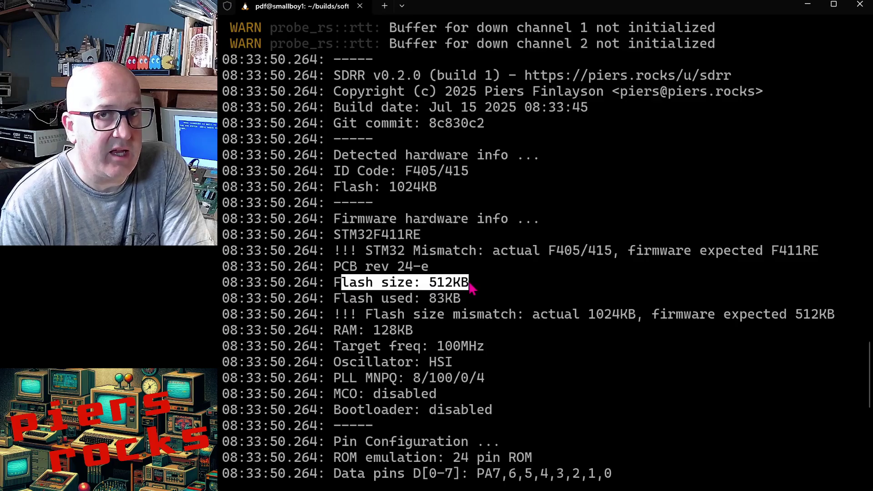
pyautogui.moveTo(336, 250); pyautogui.dragTo(837, 325)
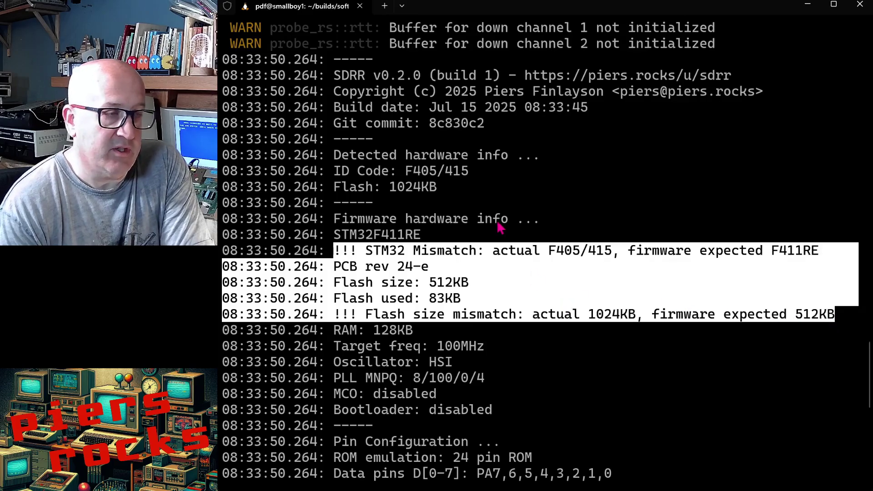
pyautogui.click(497, 236)
pyautogui.scroll(-2, 497, 237)
pyautogui.scroll(-1, 498, 239)
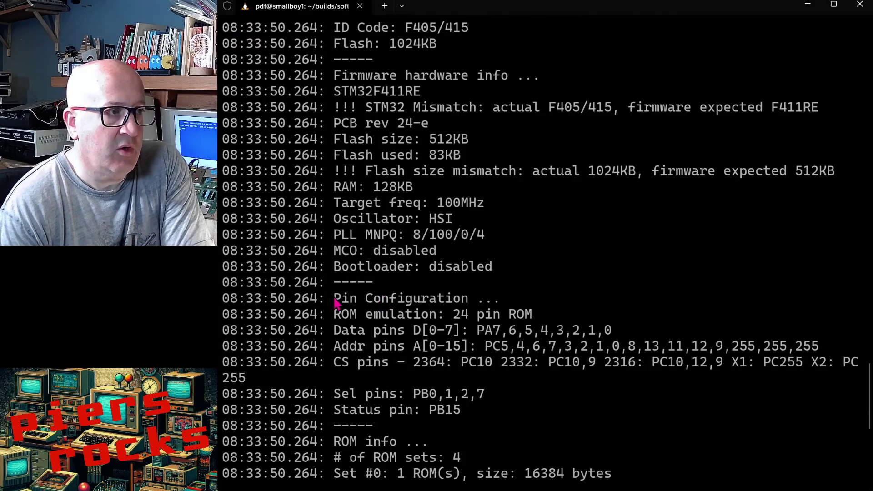
# Step: Highlight the Pin Configuration block, then copy the log from Running to logging ends
pyautogui.moveTo(334, 298); pyautogui.dragTo(510, 411)
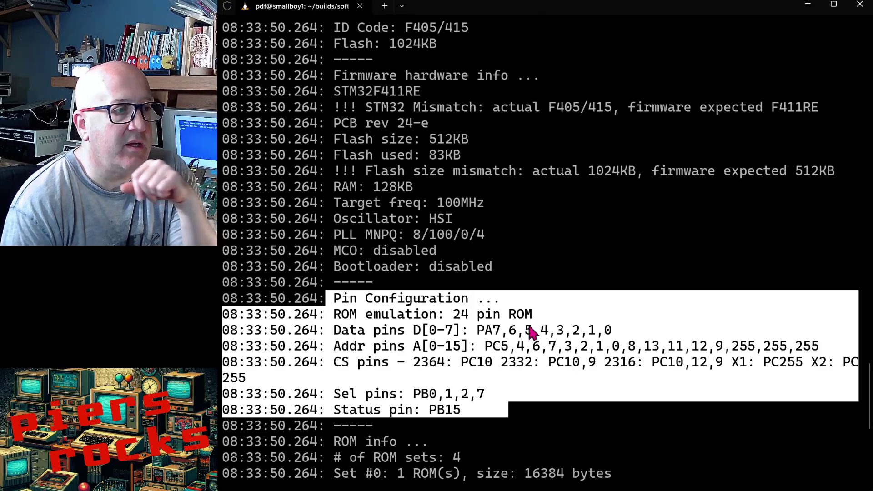
pyautogui.scroll(-3, 528, 313)
pyautogui.rightClick(564, 294)
pyautogui.scroll(-2, 501, 293)
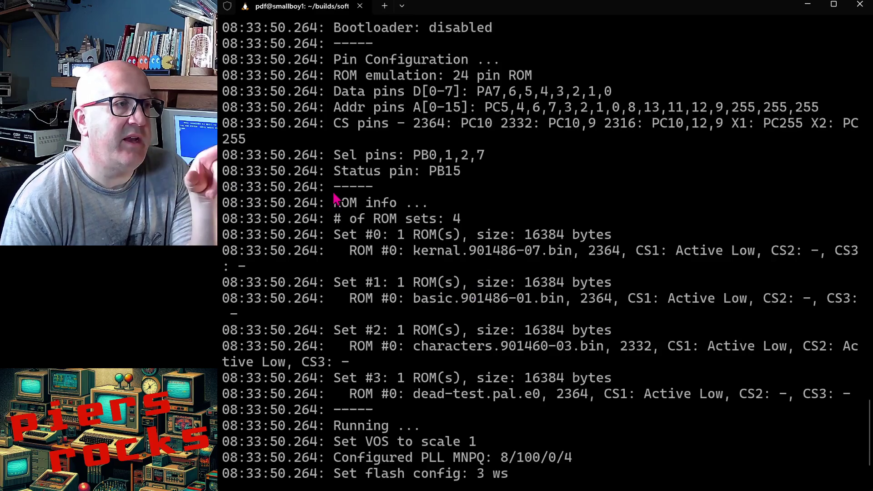
pyautogui.moveTo(328, 190); pyautogui.dragTo(562, 412)
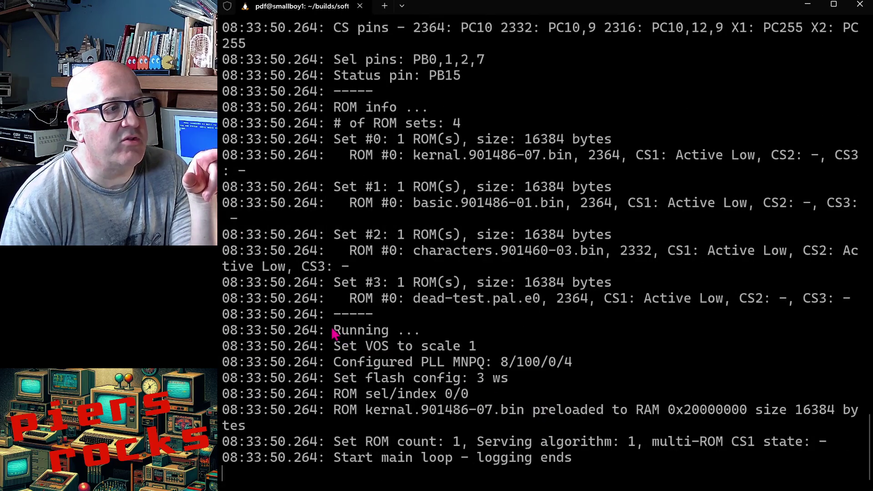
pyautogui.moveTo(334, 330); pyautogui.dragTo(590, 460)
pyautogui.rightClick(594, 462)
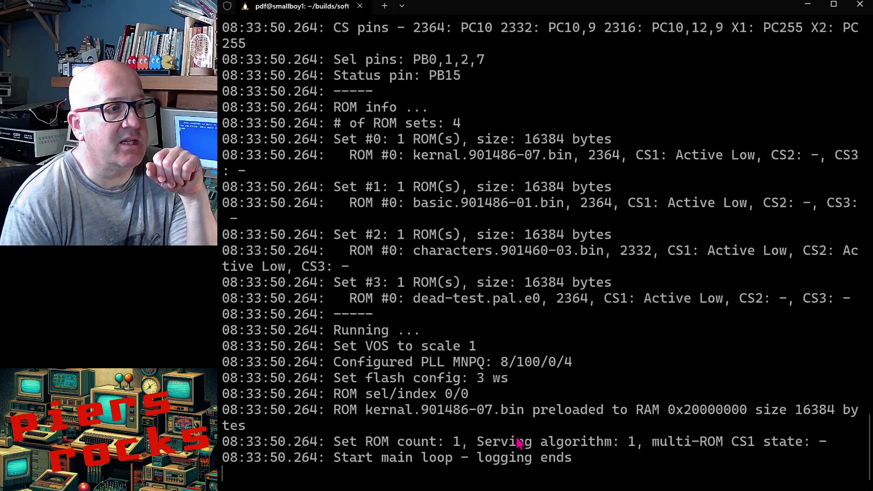
# Step: Point out the kernal.901486-07.bin RAM preload, ROM count and serving algorithm, and logging-ends lines
pyautogui.moveTo(334, 411); pyautogui.dragTo(468, 400)
pyautogui.click(456, 404)
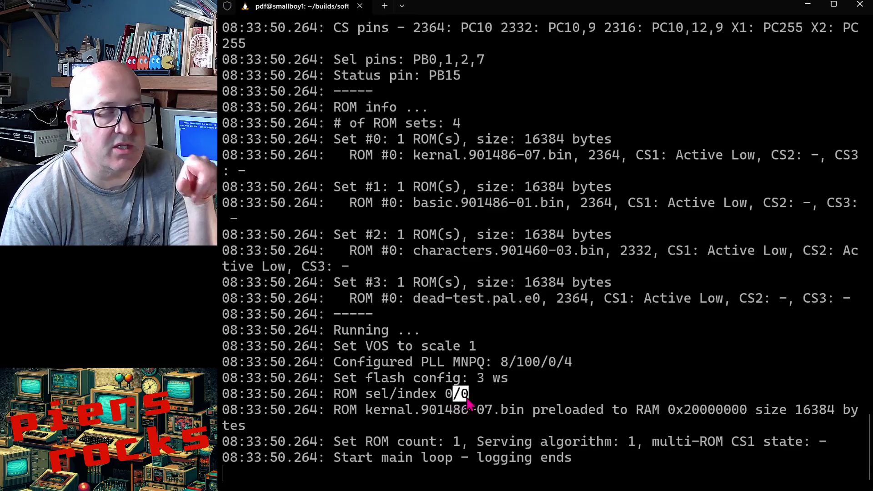
pyautogui.moveTo(337, 413); pyautogui.dragTo(533, 412)
pyautogui.click(556, 425)
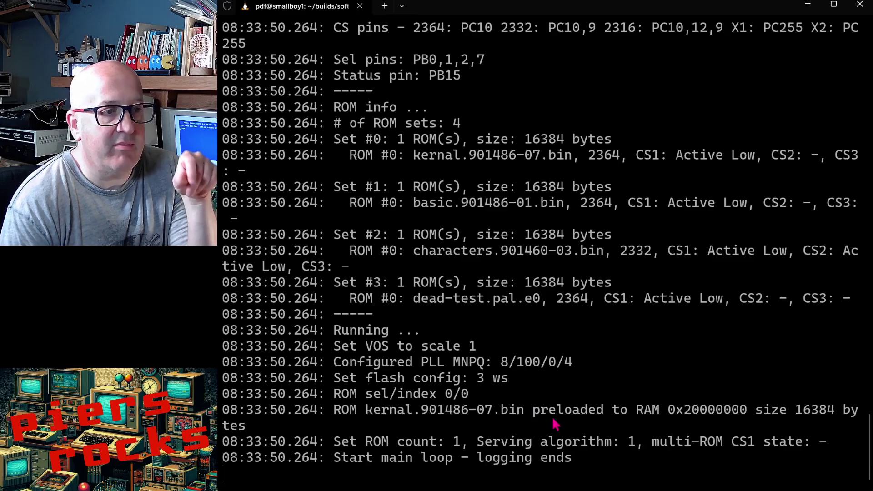
pyautogui.moveTo(340, 446); pyautogui.dragTo(778, 443)
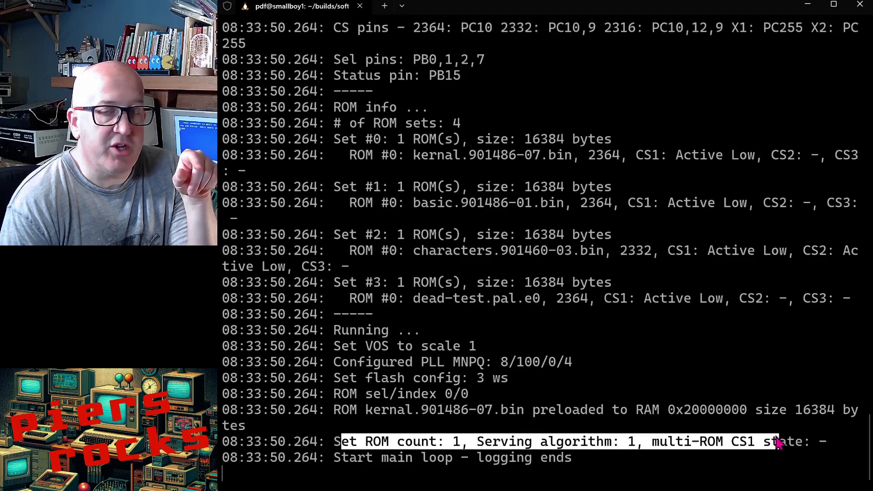
pyautogui.click(776, 446)
pyautogui.moveTo(335, 459); pyautogui.dragTo(581, 463)
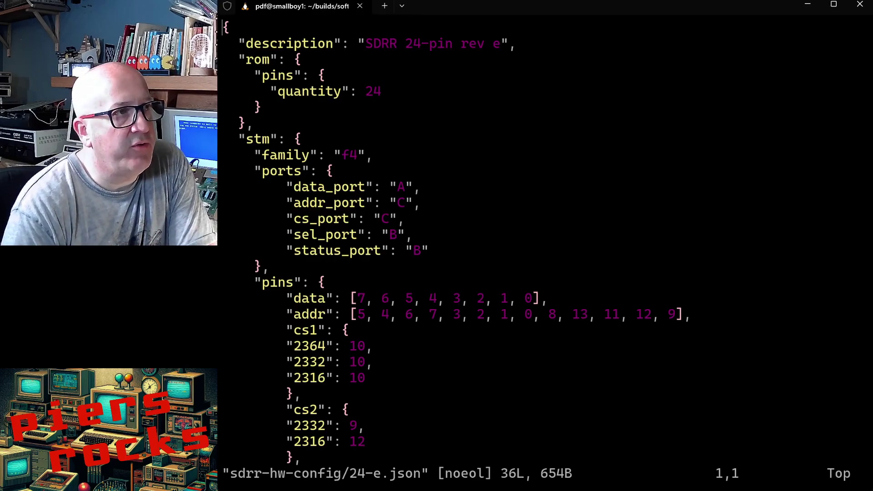
# Step: Review and copy the ports block, then highlight the pins block of 24-e.json
pyautogui.press('j')
pyautogui.press('j')
pyautogui.press('j')
pyautogui.press('j')
pyautogui.press('j')
pyautogui.press('j')
pyautogui.press('j')
pyautogui.press('j')
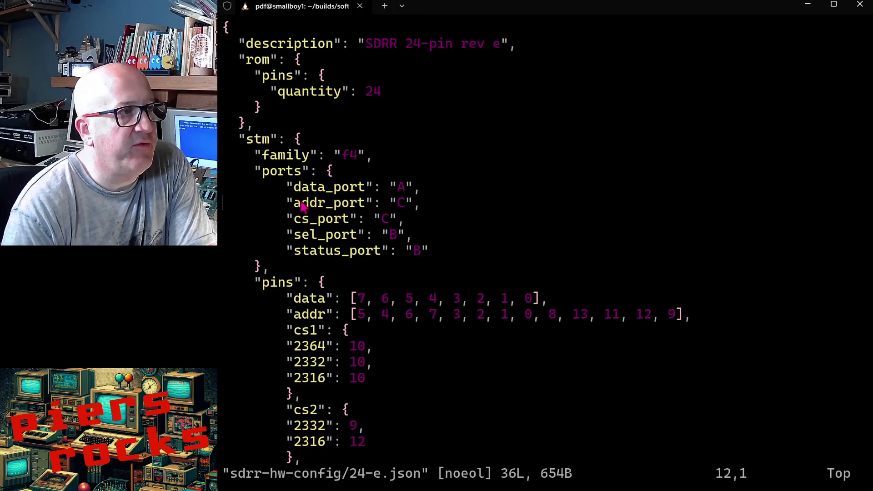
pyautogui.moveTo(255, 171); pyautogui.dragTo(444, 267)
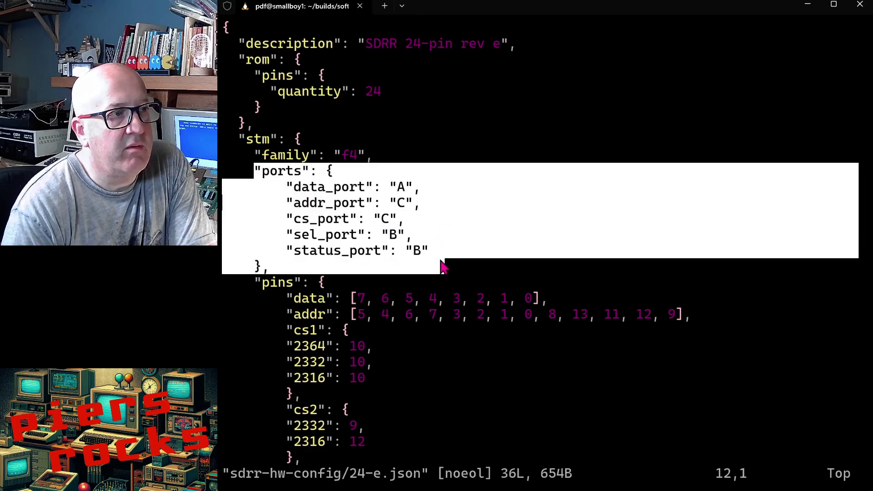
pyautogui.rightClick(444, 268)
pyautogui.press('j')
pyautogui.press('j')
pyautogui.press('j')
pyautogui.press('j')
pyautogui.press('j')
pyautogui.press('j')
pyautogui.press('j')
pyautogui.press('j')
pyautogui.press('j')
pyautogui.press('j')
pyautogui.press('j')
pyautogui.press('j')
pyautogui.press('j')
pyautogui.press('j')
pyautogui.press('j')
pyautogui.press('j')
pyautogui.press('j')
pyautogui.press('j')
pyautogui.press('j')
pyautogui.press('j')
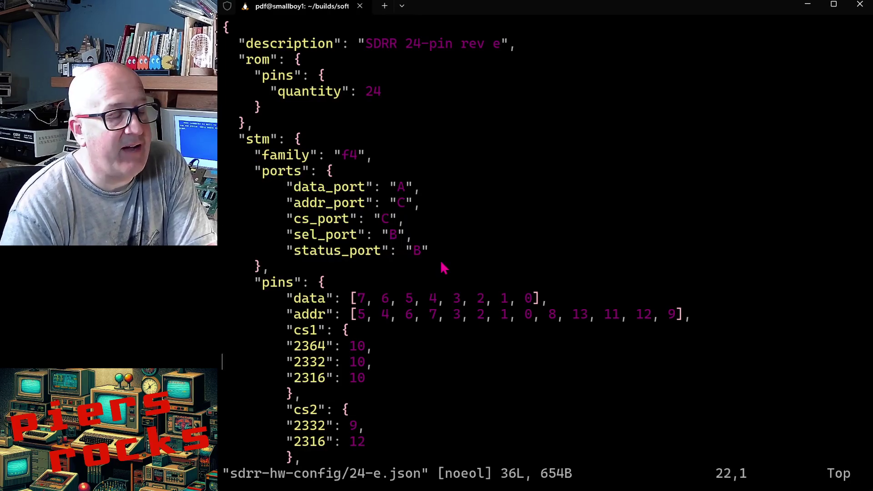
pyautogui.moveTo(248, 154); pyautogui.dragTo(403, 434)
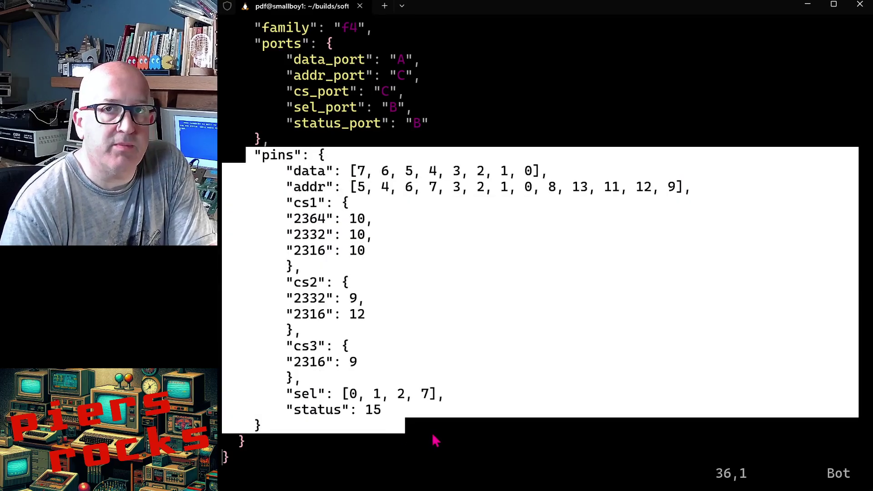
# Step: Quit vim, clear the screen and recall the sdrr-info info -d sdrr/build/sdrr-stm32f411re.bin | more command
pyautogui.write(':q')
pyautogui.press('Return')
pyautogui.hotkey('ctrl', 'l')
pyautogui.press('Up')
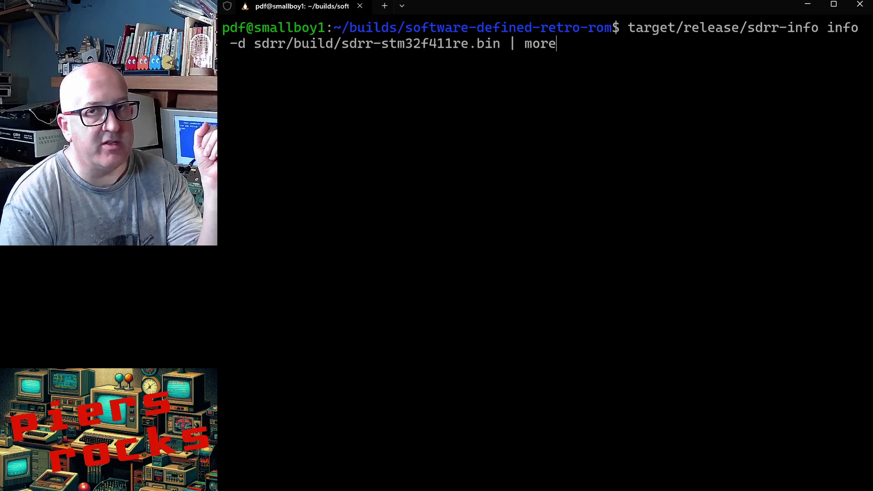
# Step: Run the sdrr-info report and point out the STM32 F411RE chip, SWD, boot logging and status LED options
pyautogui.press('Return')
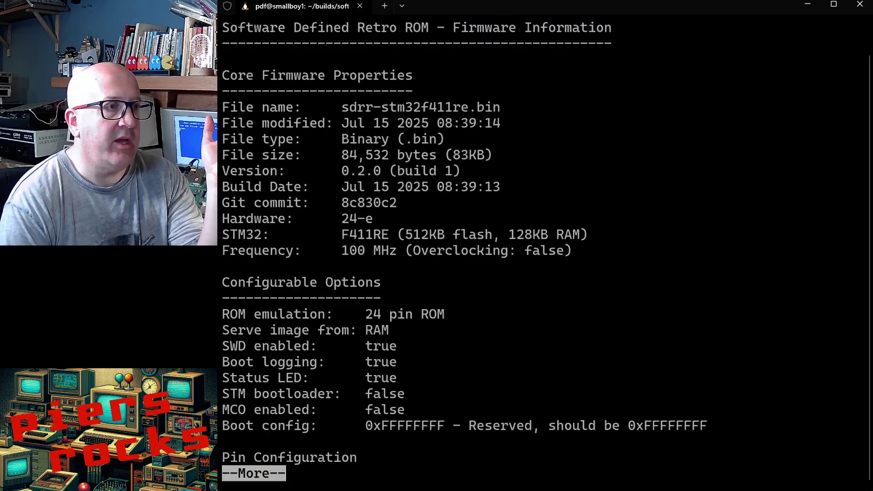
pyautogui.moveTo(341, 234); pyautogui.dragTo(595, 237)
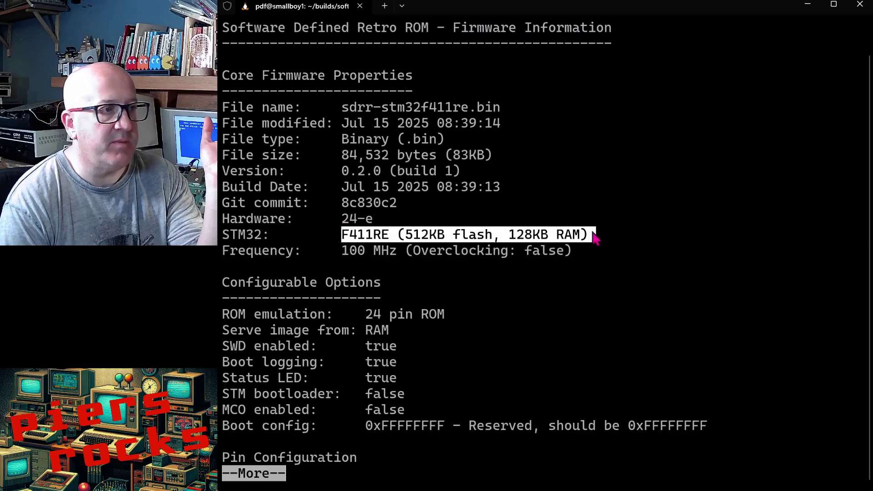
pyautogui.click(595, 238)
pyautogui.moveTo(225, 344); pyautogui.dragTo(398, 383)
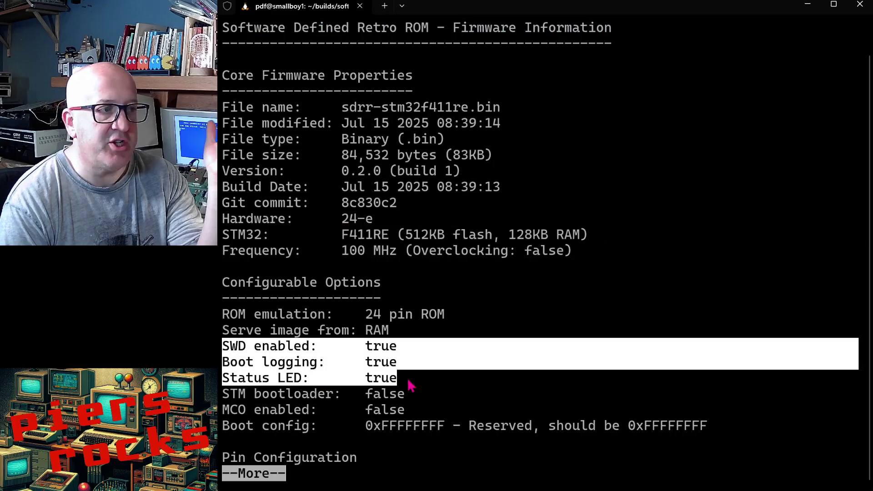
pyautogui.click(410, 386)
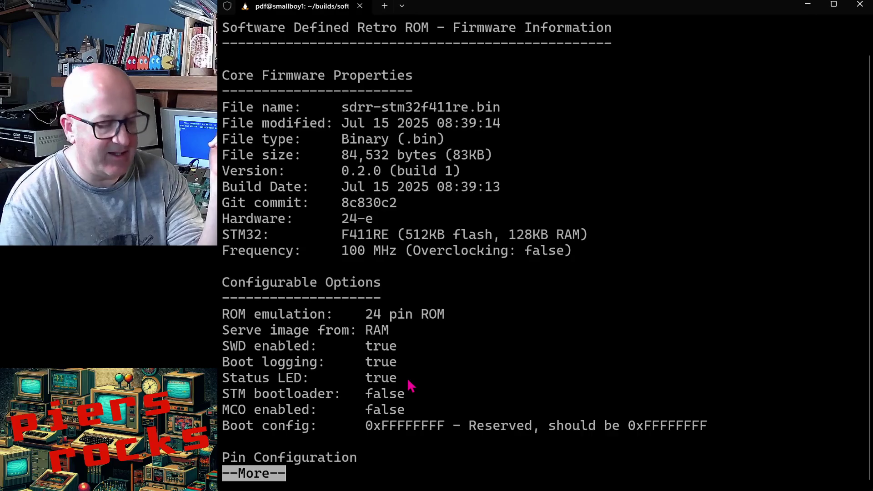
# Step: Page through to the end, noting Total ROMs: 4 and copying the kernal.901486-07.bin entry
pyautogui.press('space')
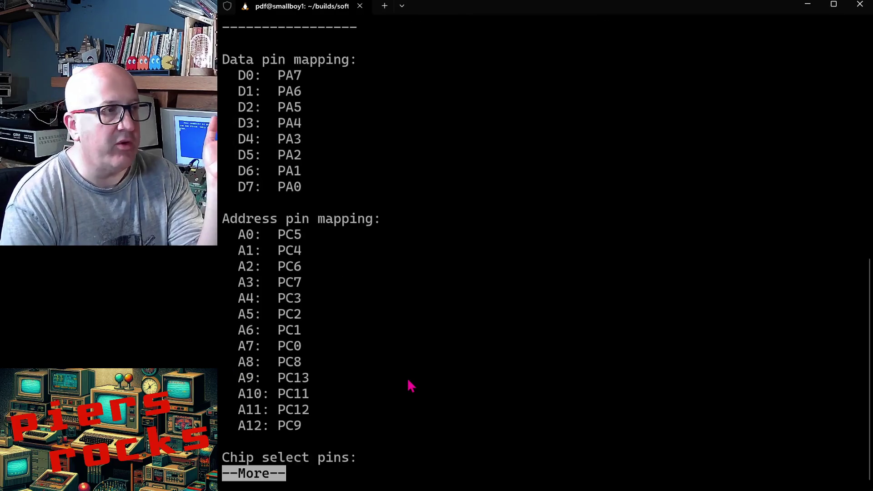
pyautogui.press('space')
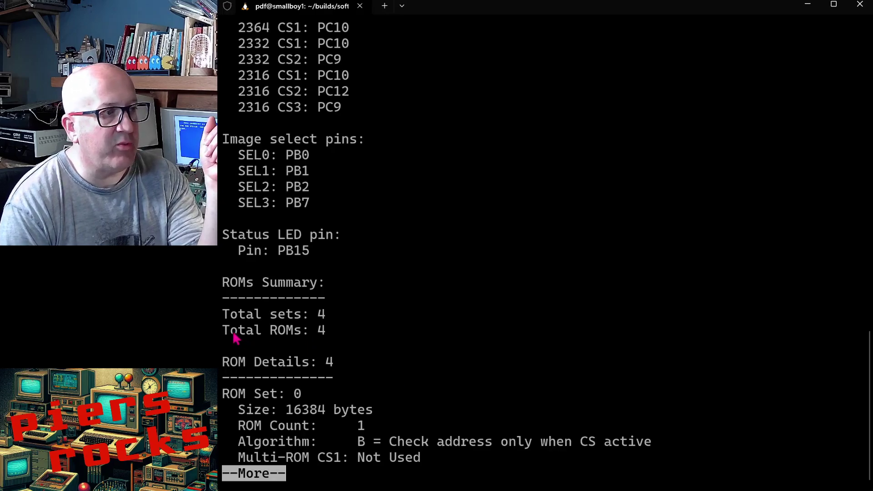
pyautogui.moveTo(228, 331); pyautogui.dragTo(348, 334)
pyautogui.click(368, 341)
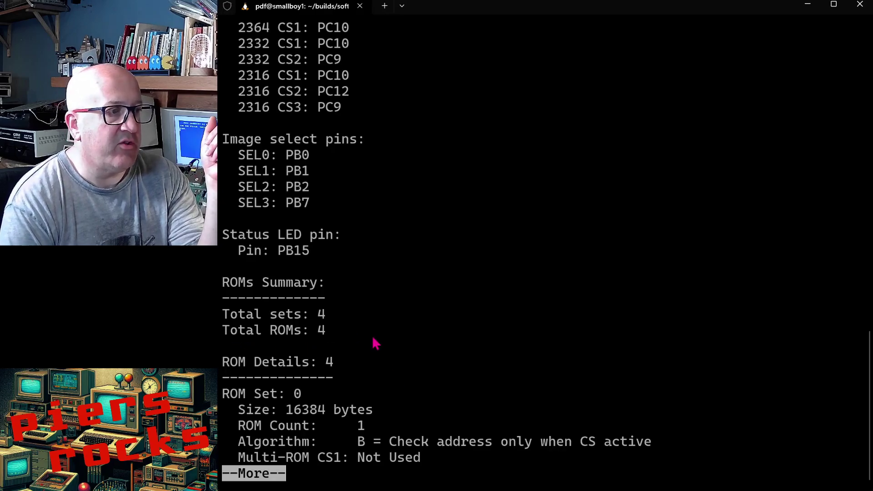
pyautogui.press('space')
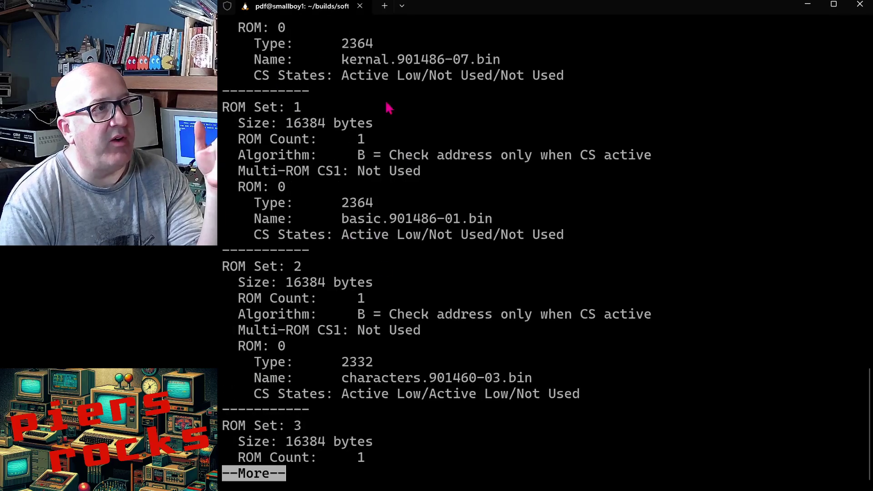
pyautogui.moveTo(344, 59); pyautogui.dragTo(501, 64)
pyautogui.rightClick(512, 78)
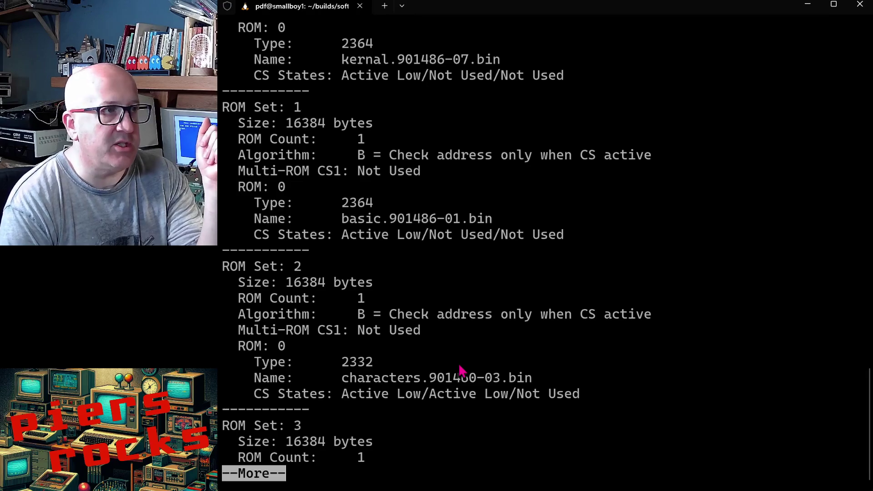
pyautogui.press('space')
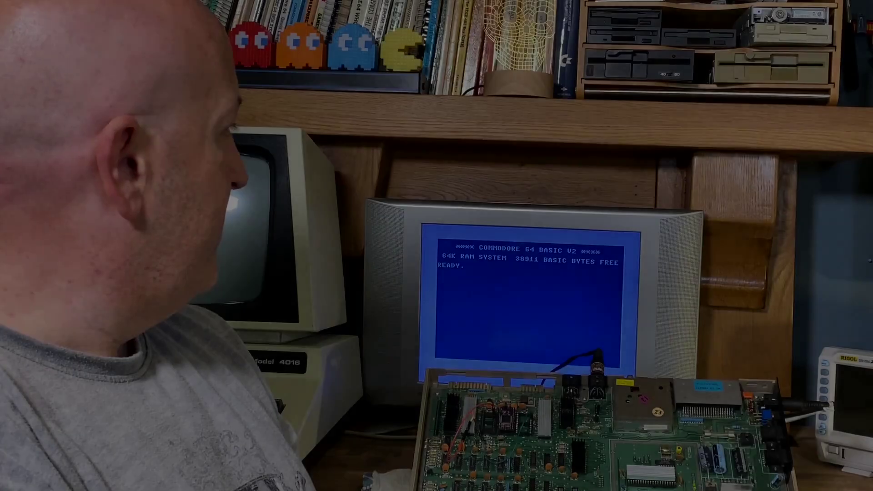